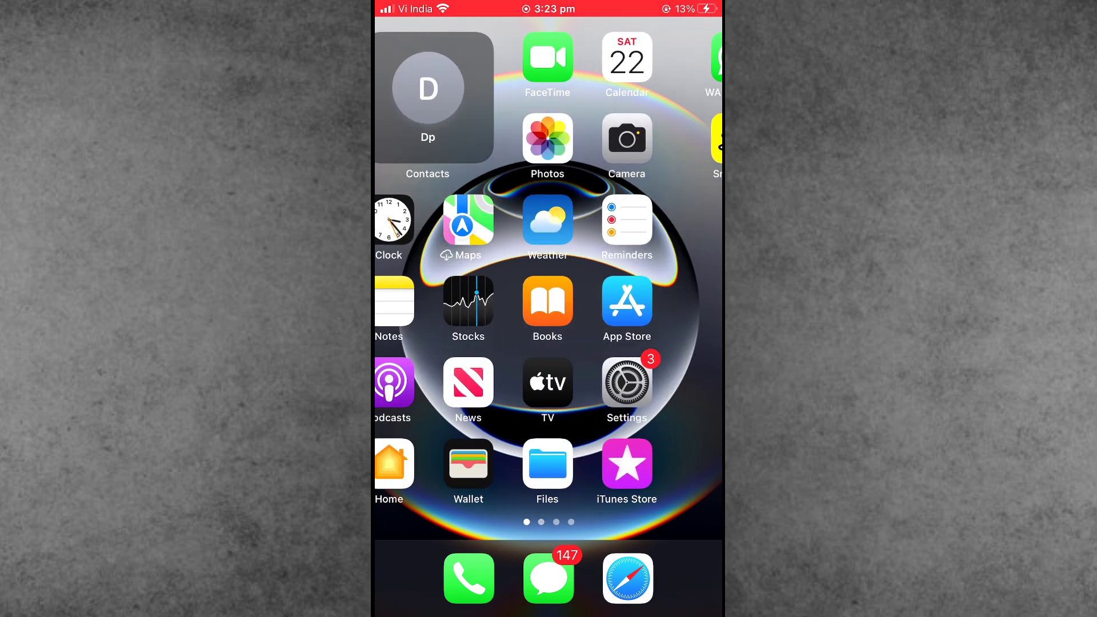
Go to Settings > General and choose Shut Down to bring up the power-off slider
left_click(667, 382)
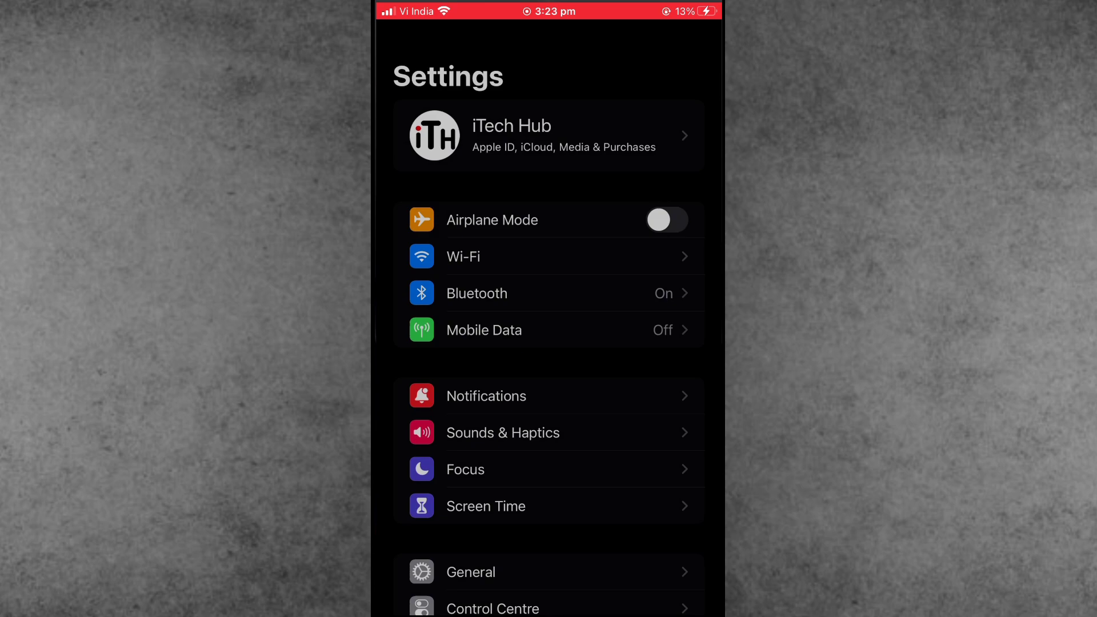
scroll(548, 343, "down", 2)
scroll(550, 343, "down", 3)
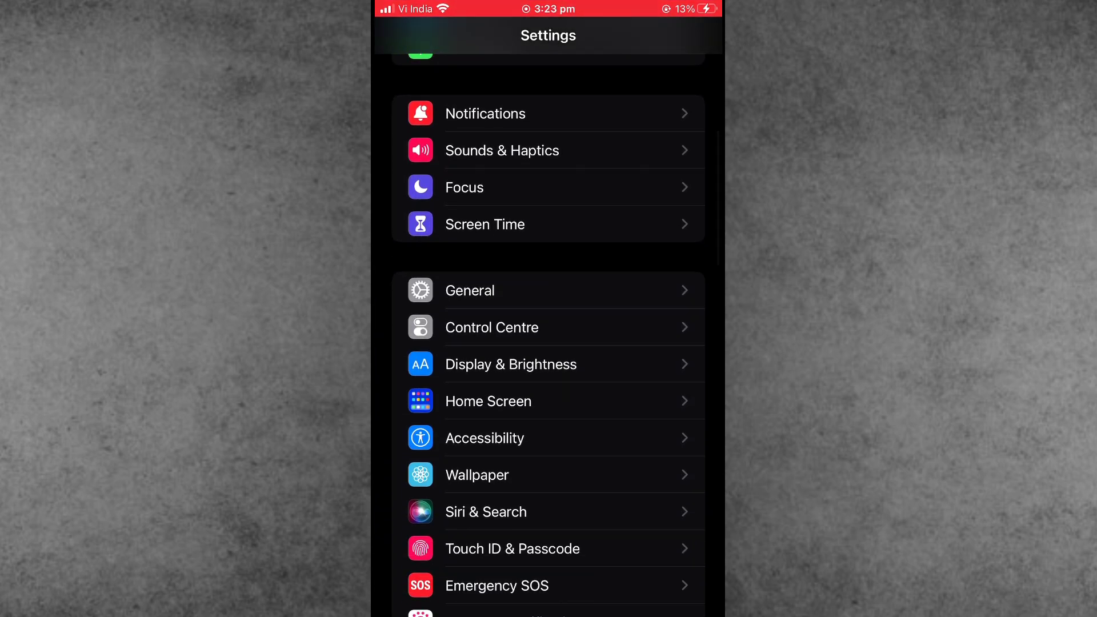
left_click(480, 290)
scroll(548, 343, "down", 5)
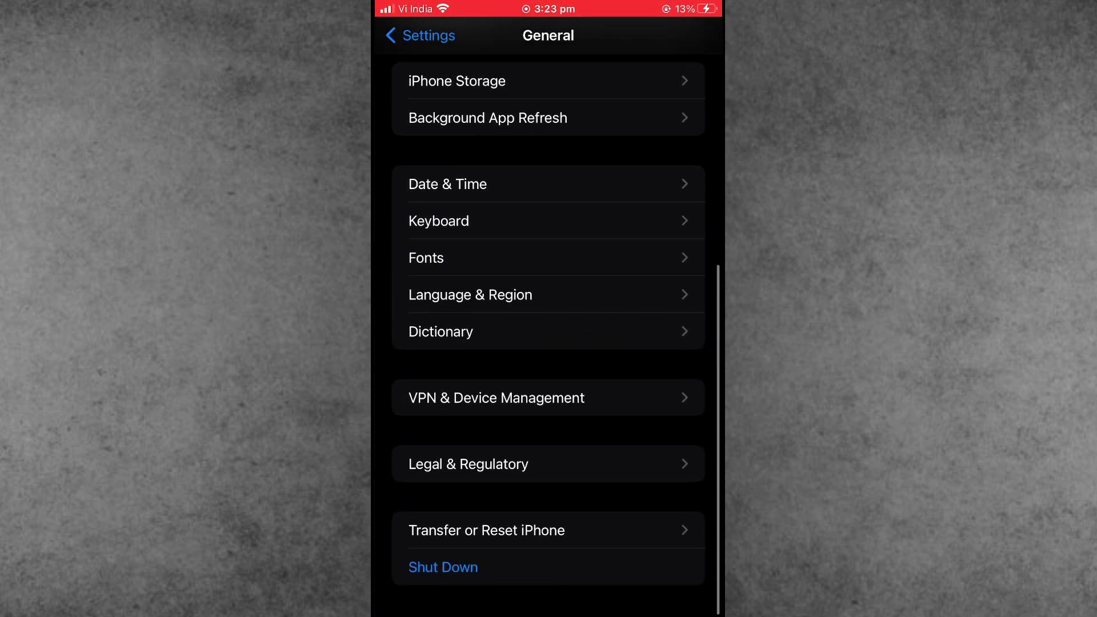
left_click(444, 568)
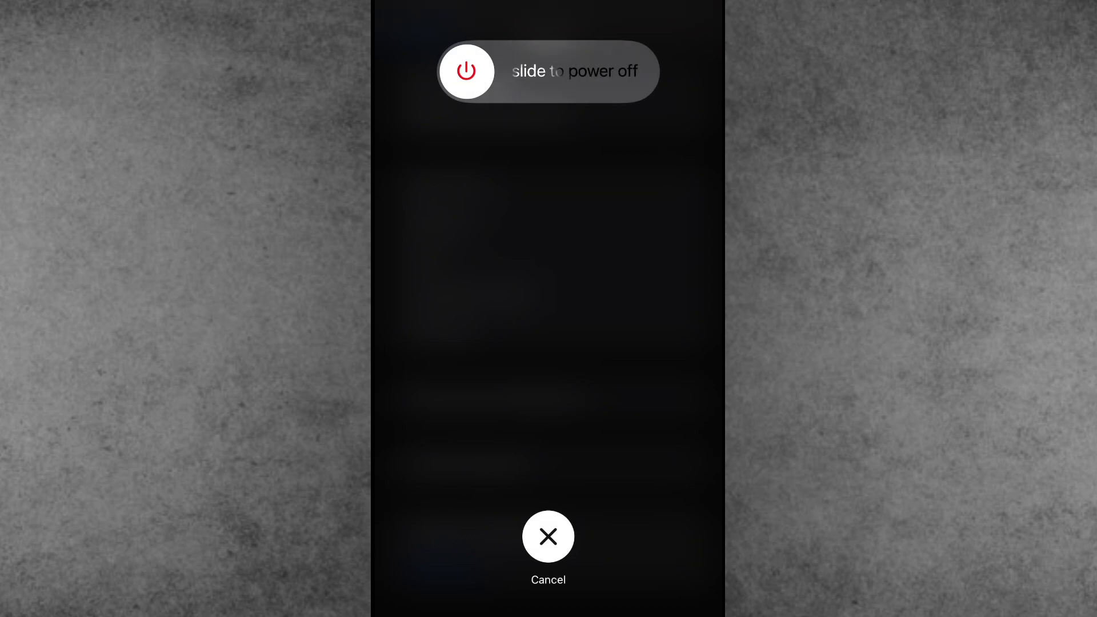
Cancel the shutdown, then browse the app switcher and return to the home screen
left_click(549, 537)
type("00")
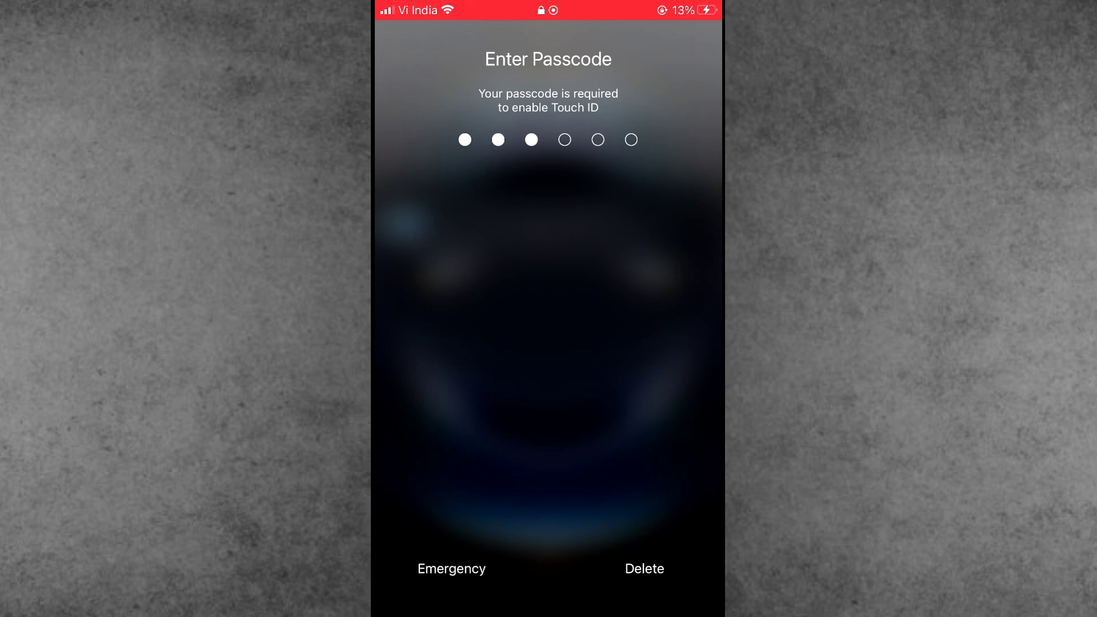
type("000")
left_click_drag(549, 611, 549, 387)
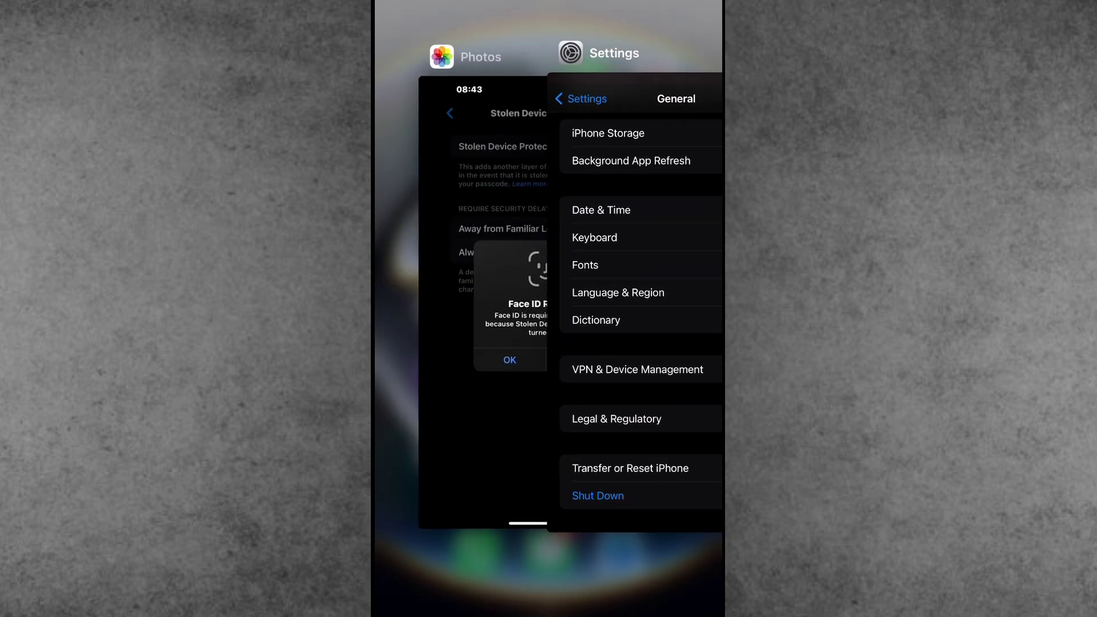
left_click_drag(480, 343, 686, 343)
left_click_drag(550, 611, 548, 386)
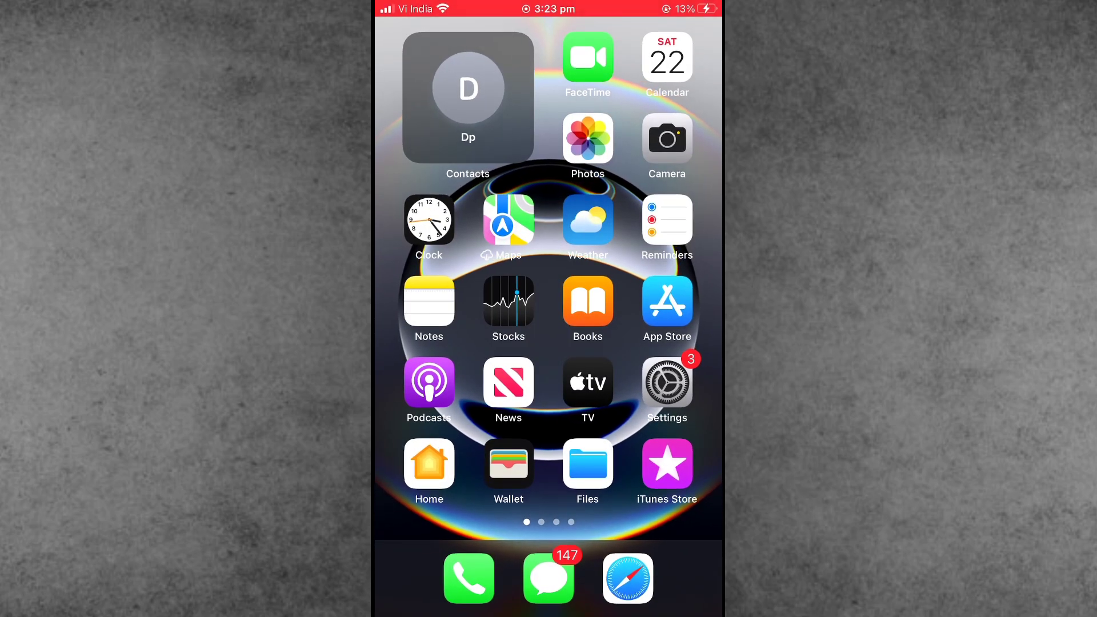
Raise the volume and swipe to the home page with WhatsApp, Snapchat, Porter and Mail
mouse_move(651, 343)
left_mouse_down()
mouse_move(445, 343)
mouse_move(652, 343)
left_mouse_up()
key("XF86AudioRaiseVolume")
key("XF86AudioRaiseVolume")
mouse_move(635, 309)
left_mouse_down()
mouse_move(446, 309)
mouse_move(635, 308)
left_mouse_up()
left_click_drag(652, 301, 429, 300)
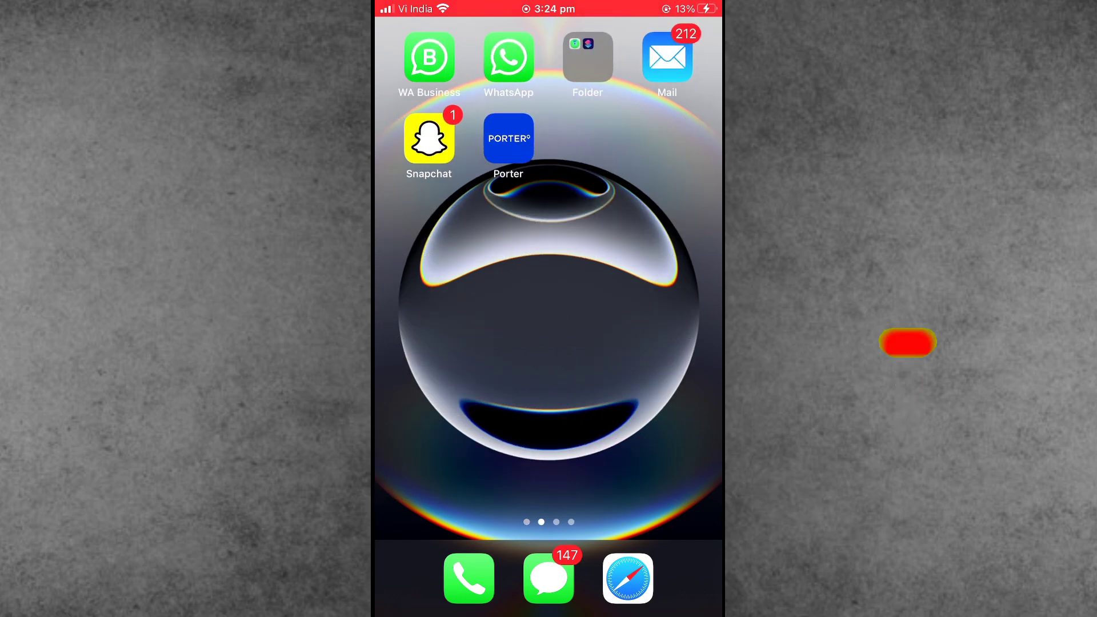